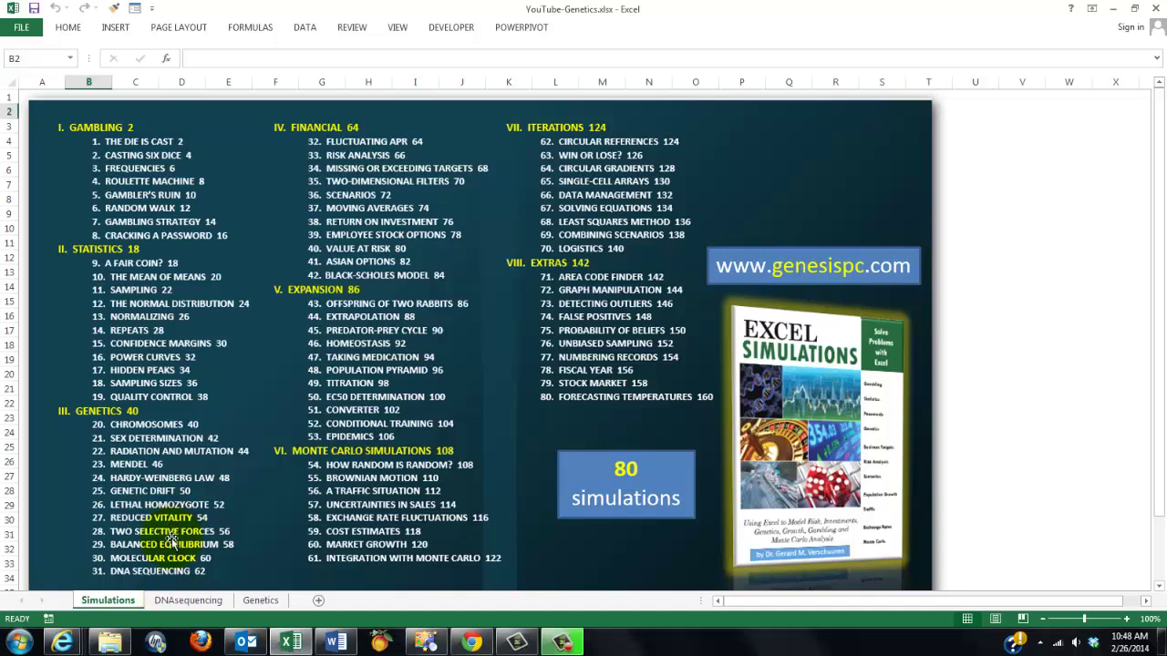
# Switch to the DNAsequencing sheet with its starred bases and yellow reconstruction column
pyautogui.click(161, 603)
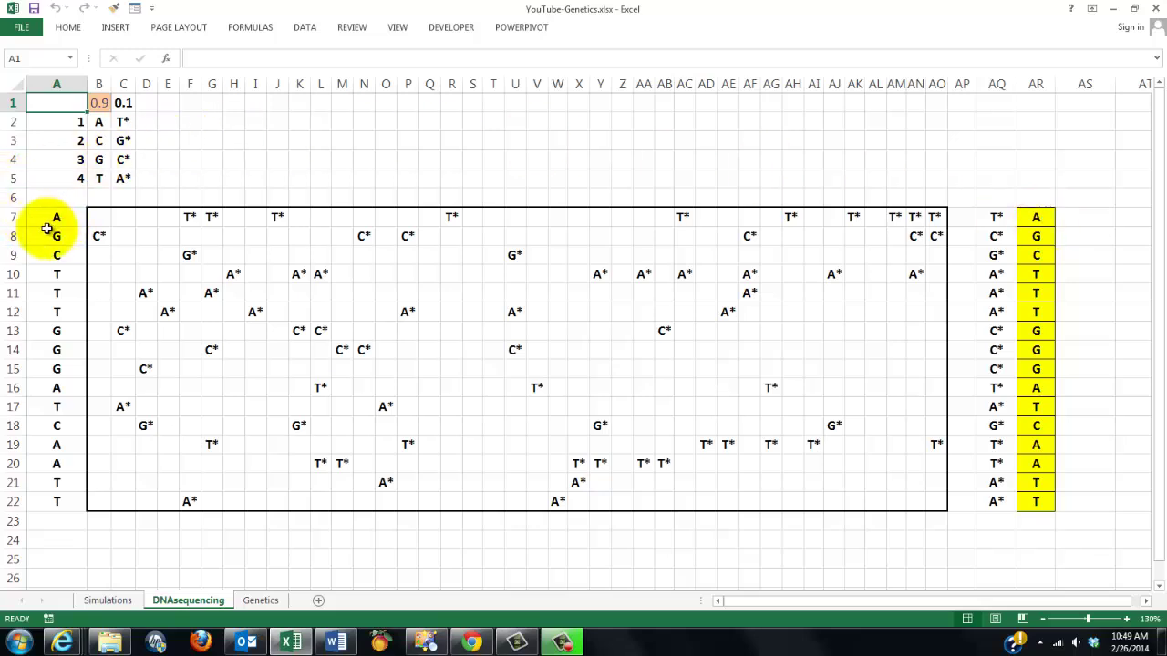
# Switch to the Genetics sheet showing the book's chapter outline and cover
pyautogui.click(268, 603)
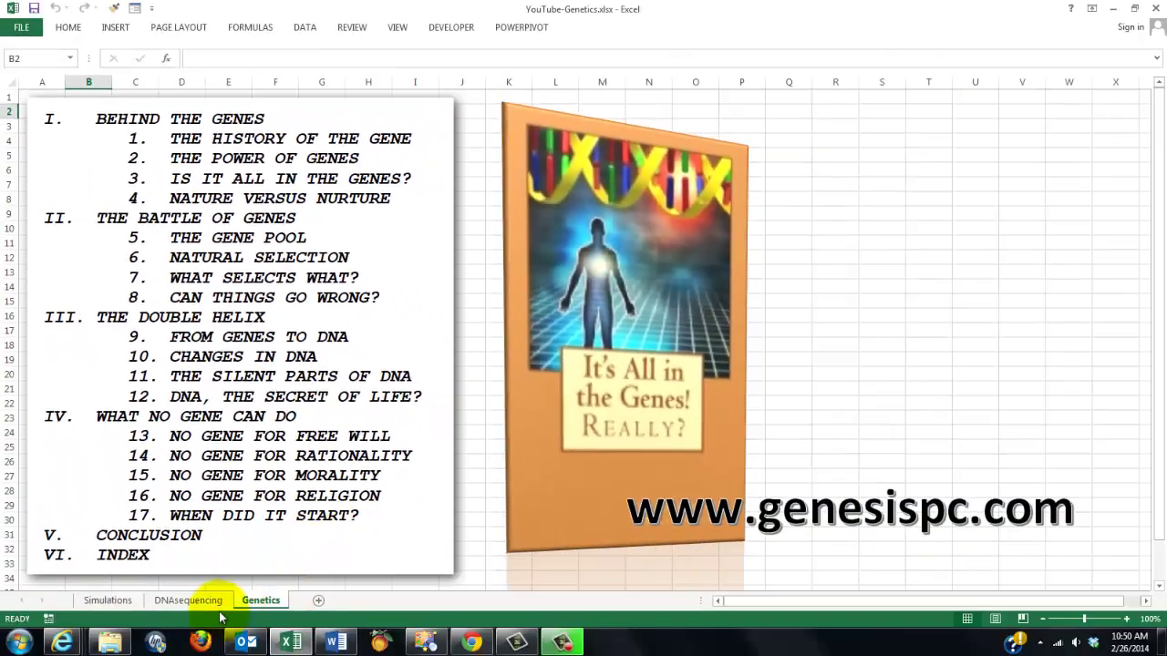
# Return to the DNAsequencing sheet with the mutated reads grid
pyautogui.click(192, 601)
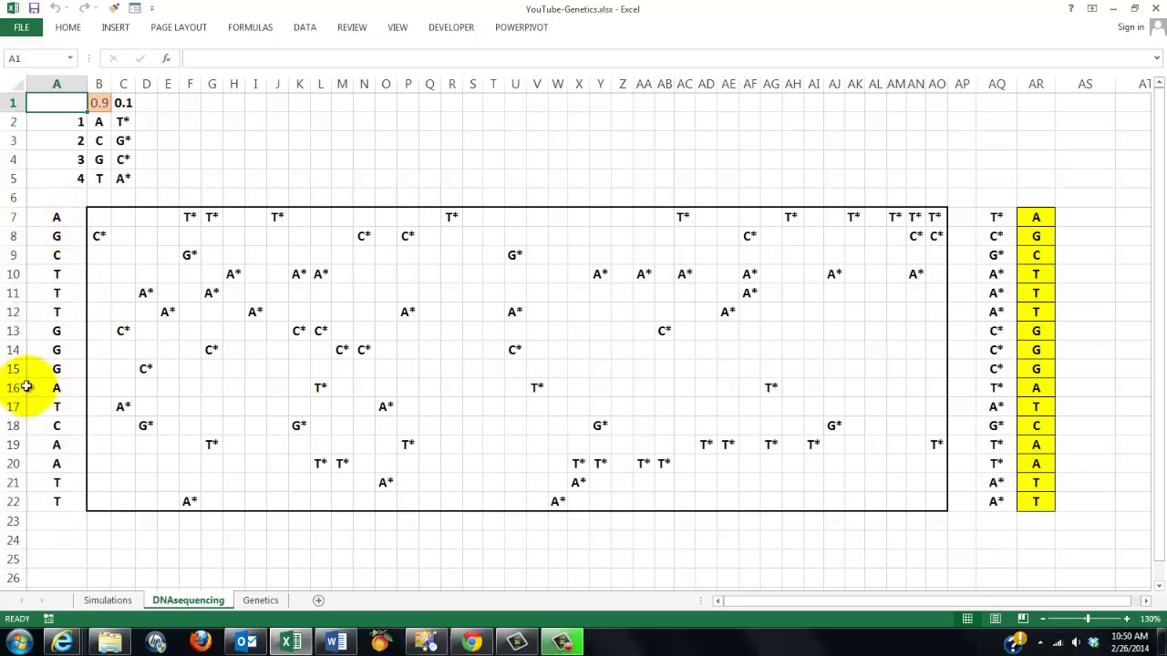
pyautogui.click(50, 216)
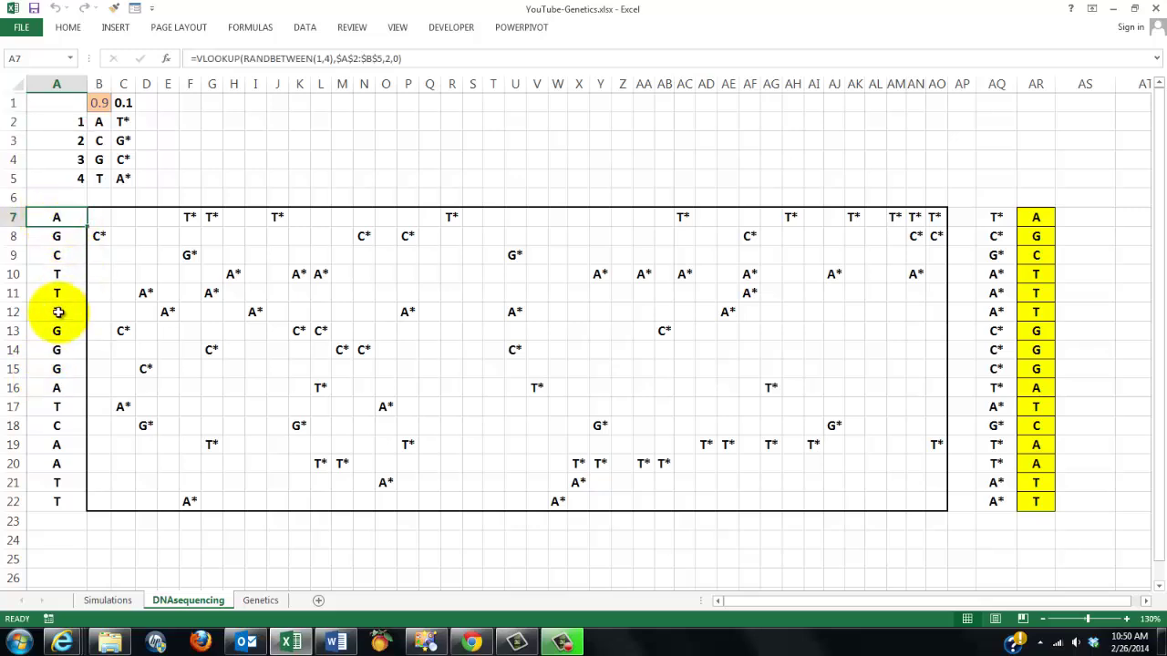
pyautogui.click(439, 58)
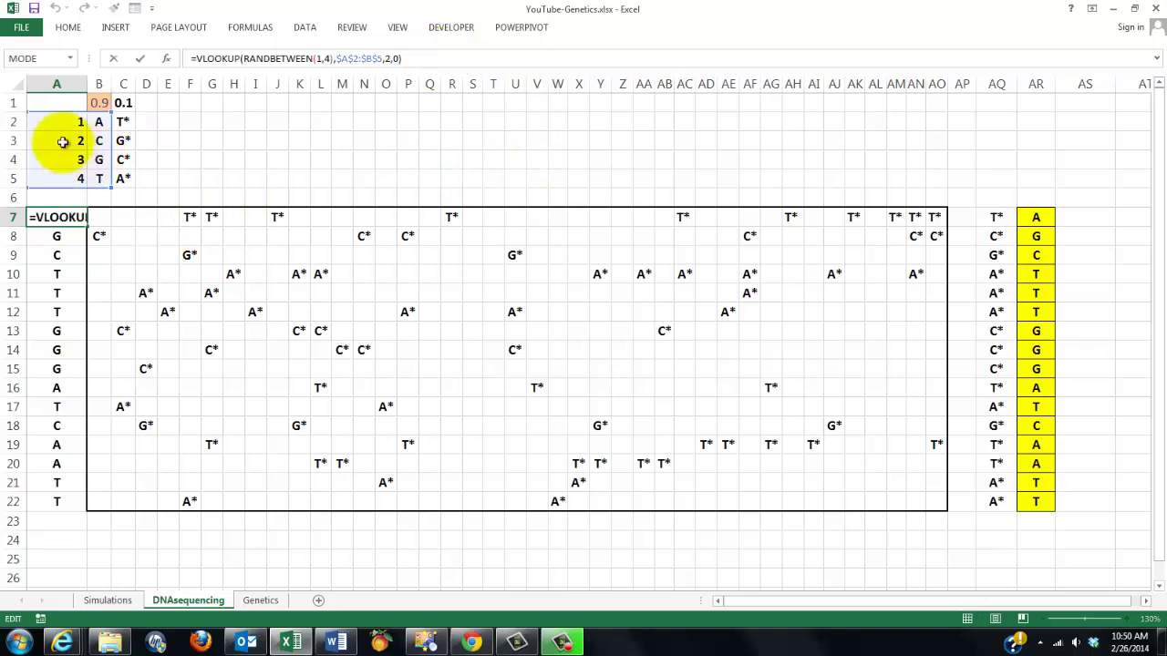
pyautogui.moveTo(31, 116)
pyautogui.mouseDown()
pyautogui.moveTo(91, 122)
pyautogui.moveTo(105, 168)
pyautogui.mouseUp()
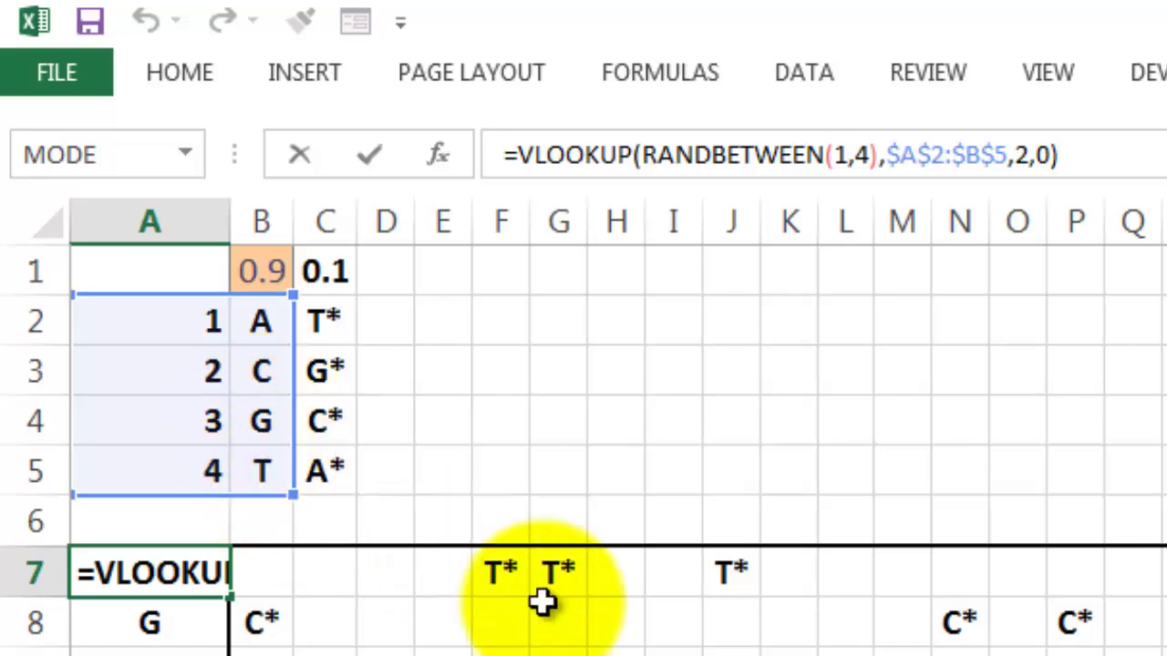
pyautogui.hotkey('ctrl', 'Return')
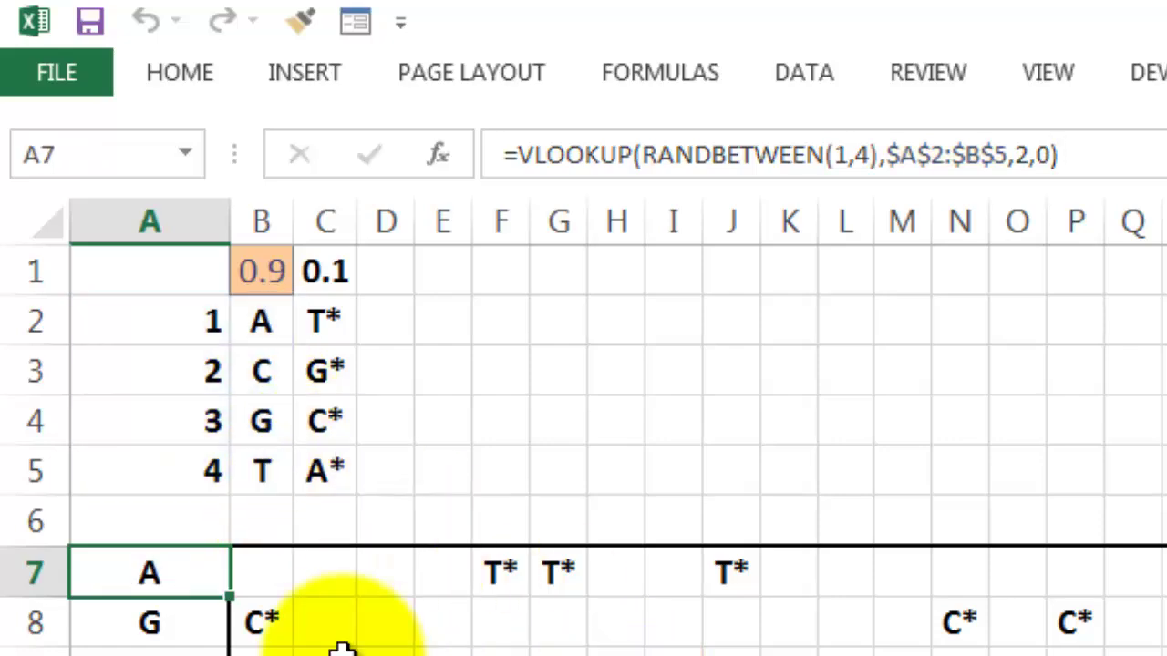
pyautogui.click(444, 167)
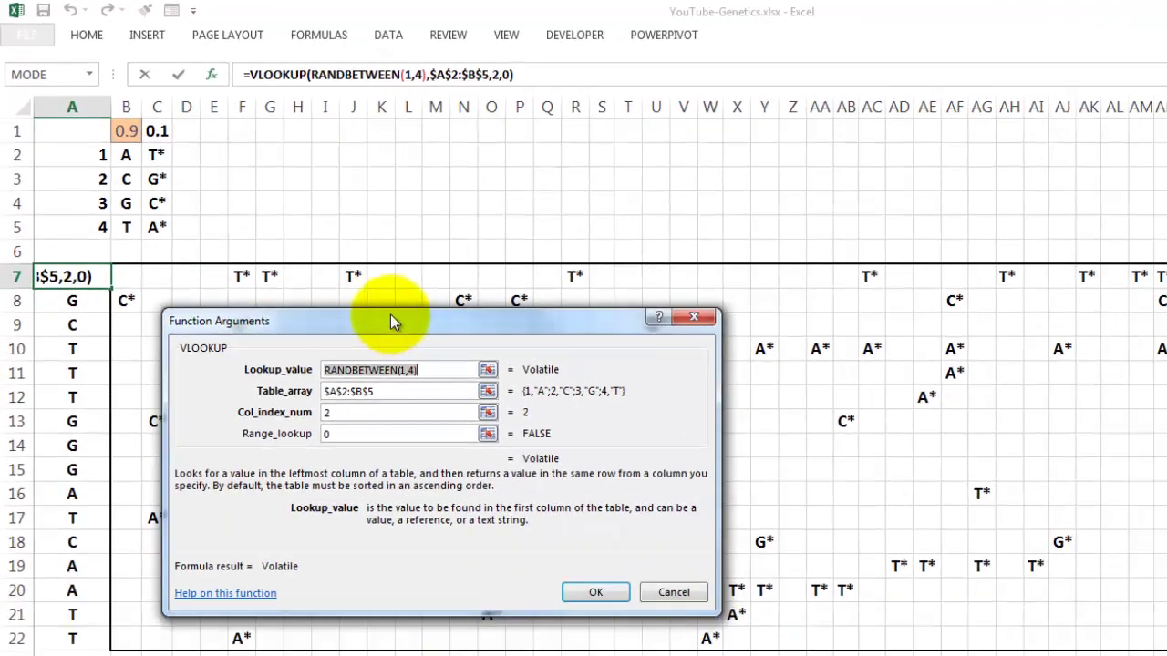
pyautogui.moveTo(390, 314); pyautogui.dragTo(378, 300)
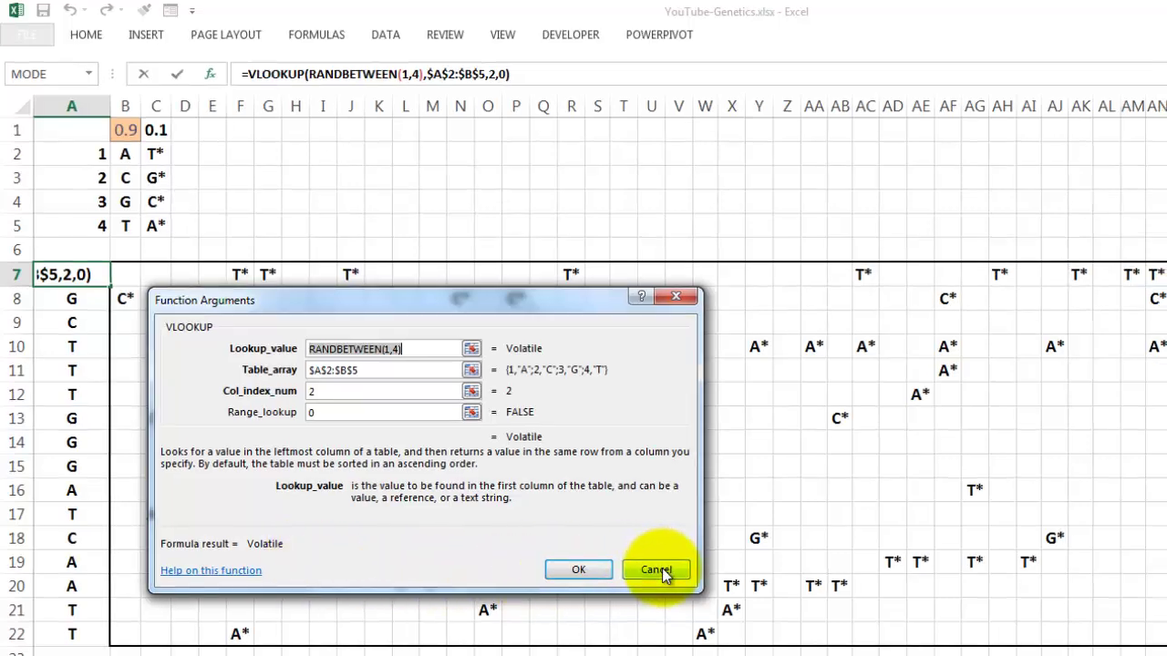
pyautogui.click(659, 572)
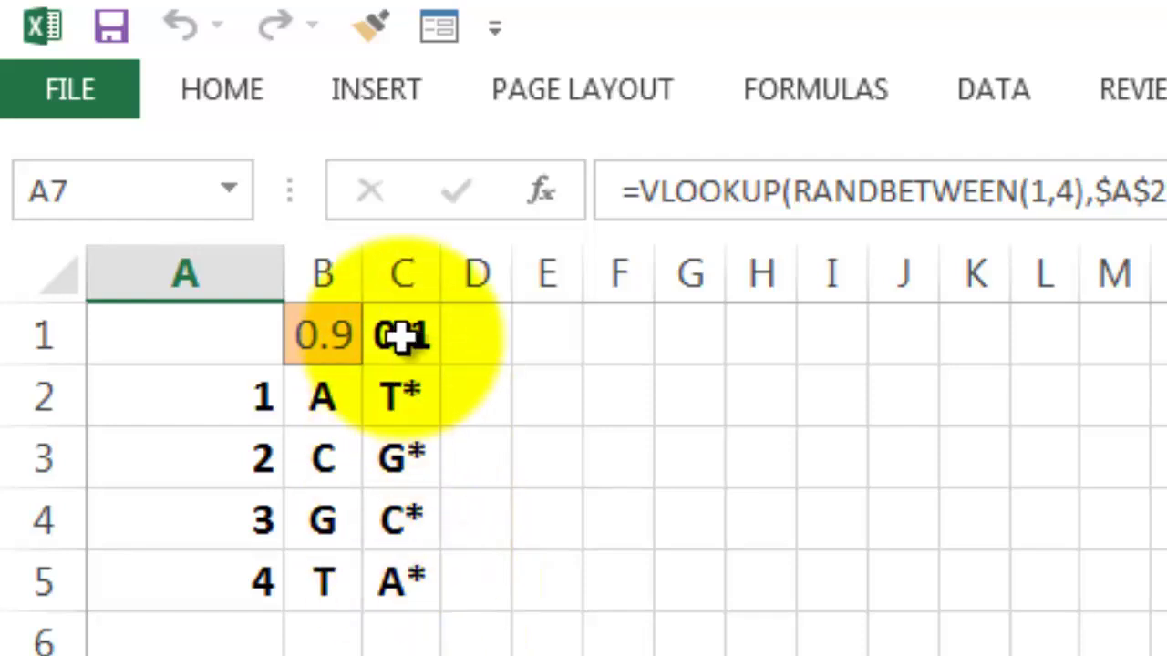
pyautogui.click(309, 335)
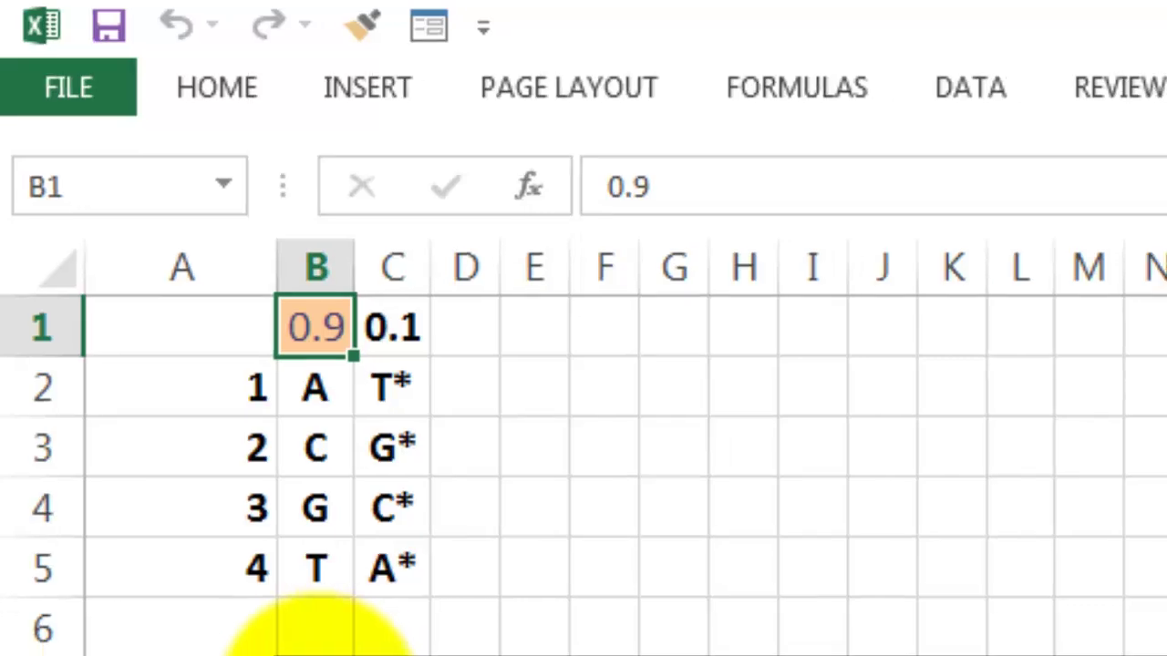
pyautogui.click(203, 450)
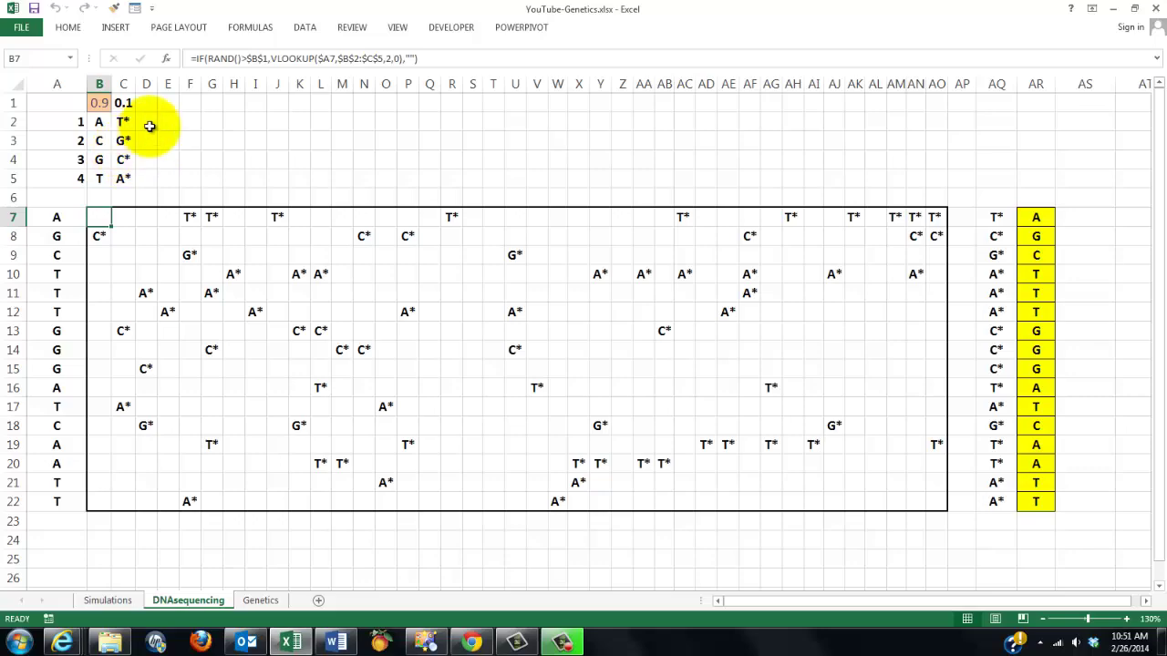
pyautogui.click(166, 61)
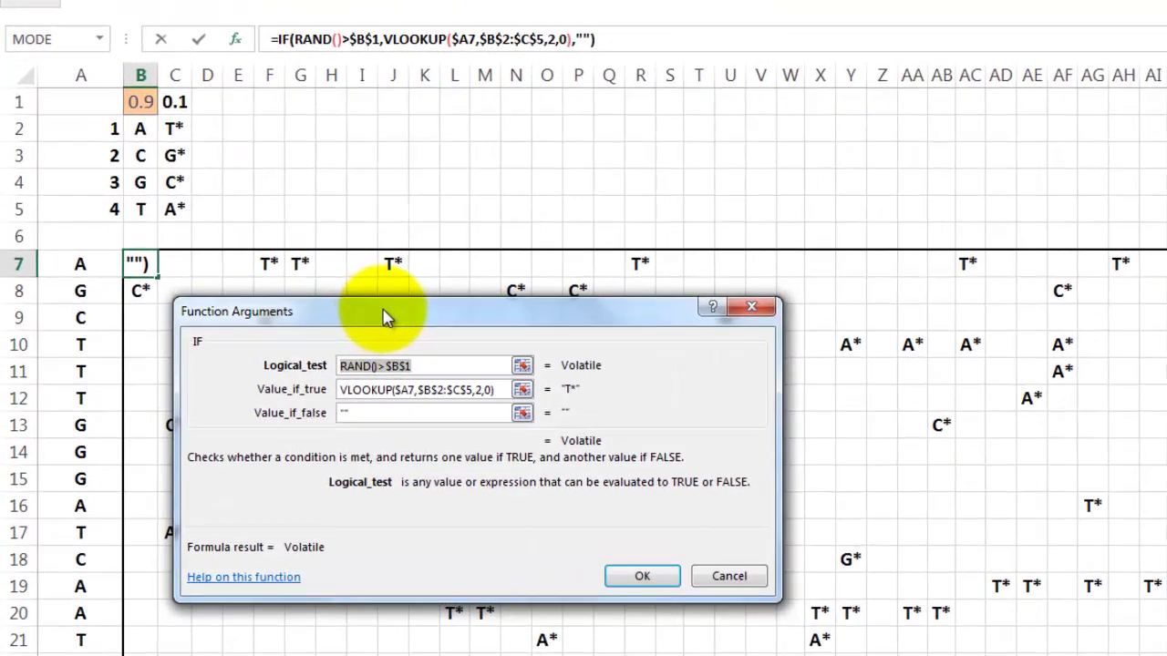
pyautogui.moveTo(383, 317); pyautogui.dragTo(430, 321)
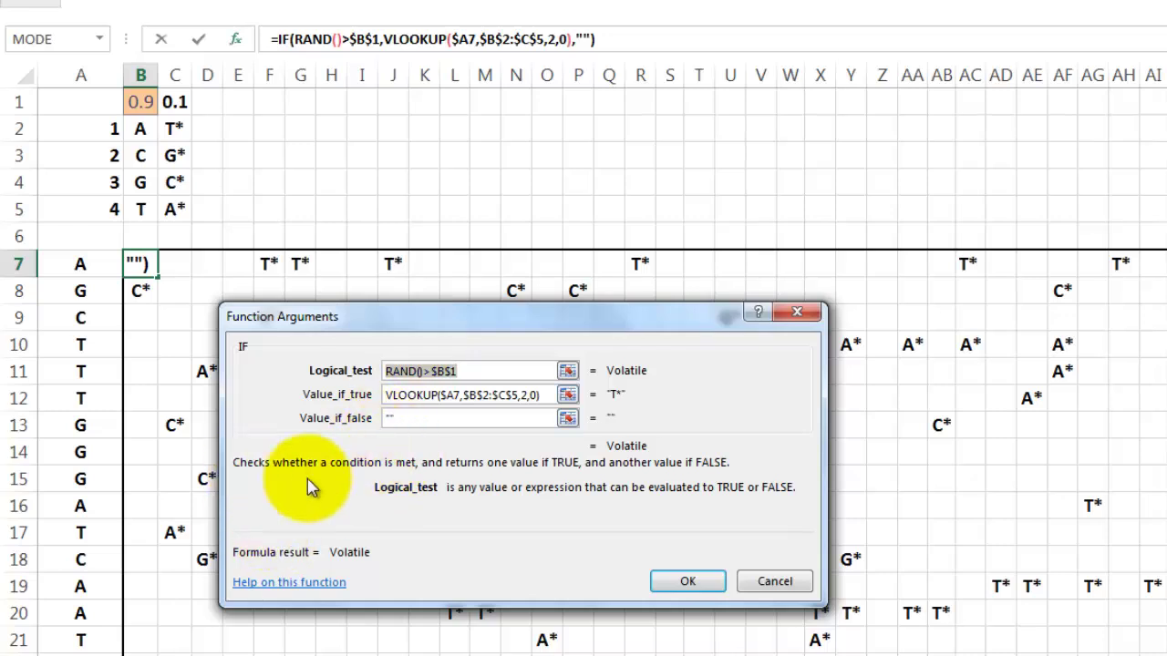
pyautogui.click(456, 371)
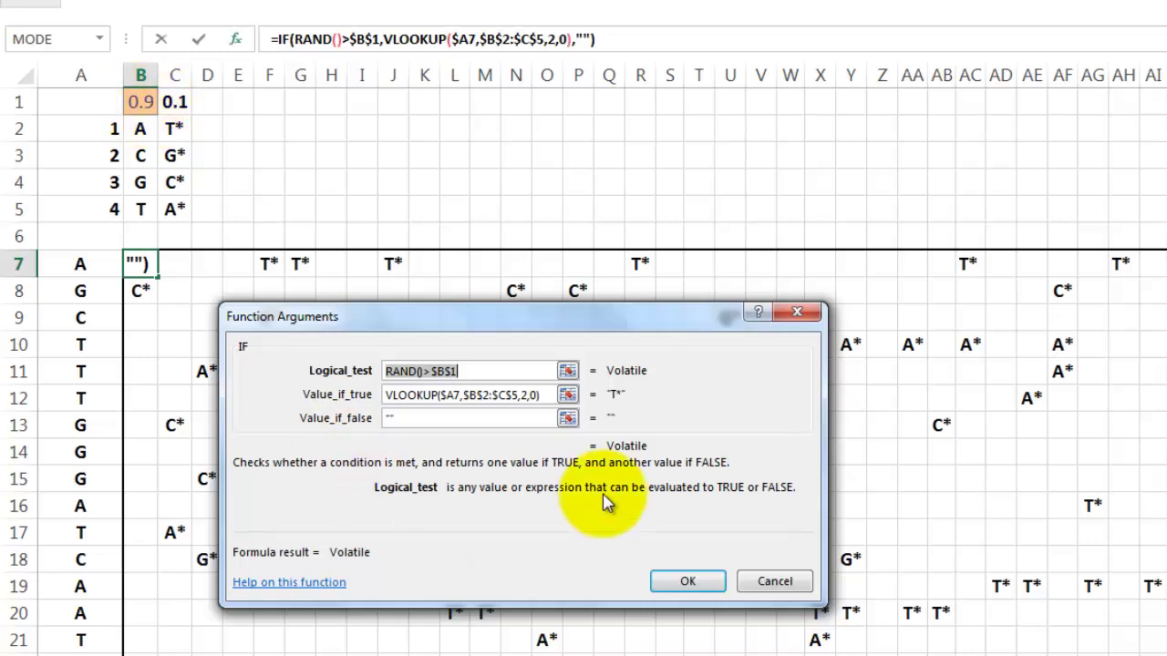
pyautogui.click(387, 420)
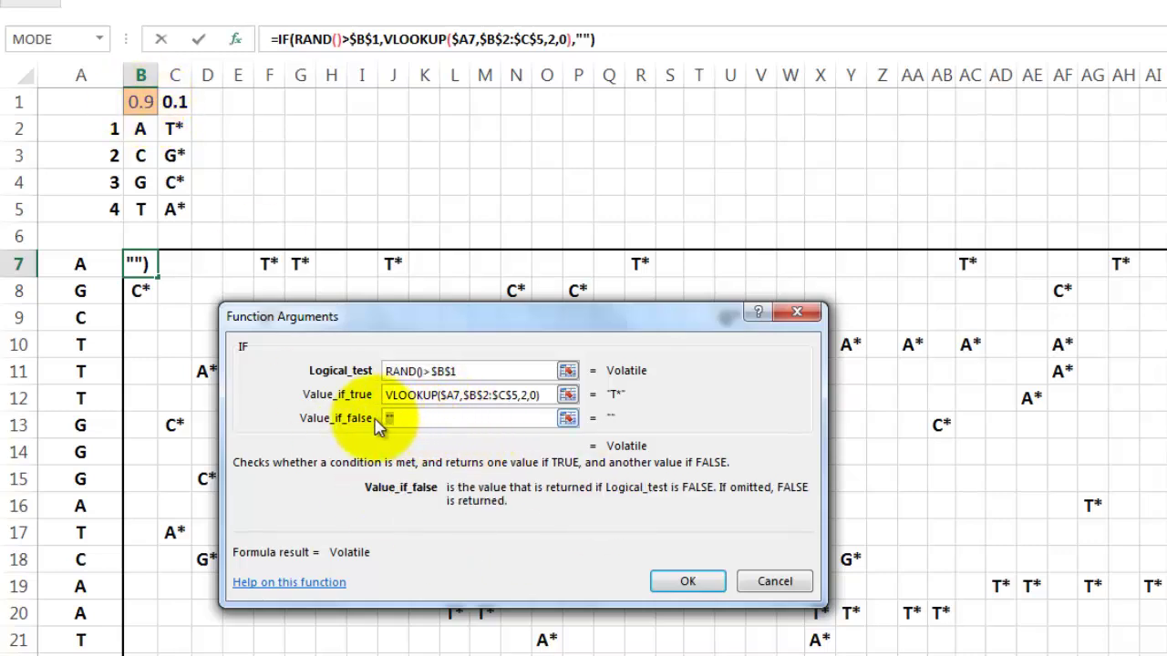
pyautogui.click(410, 396)
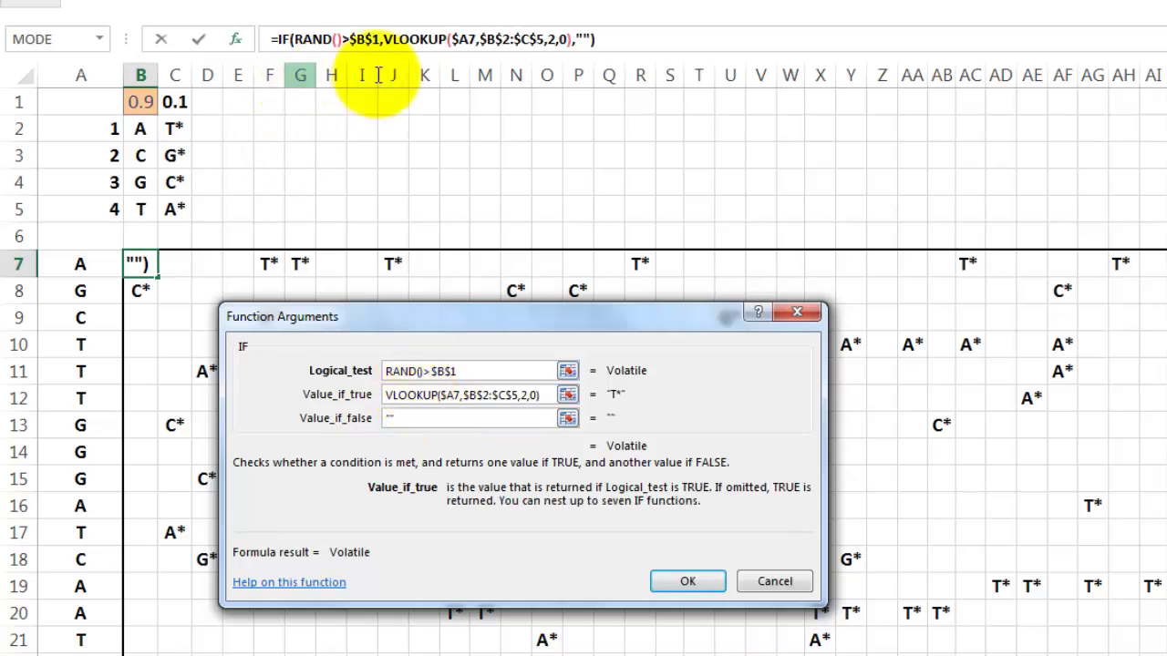
pyautogui.click(412, 39)
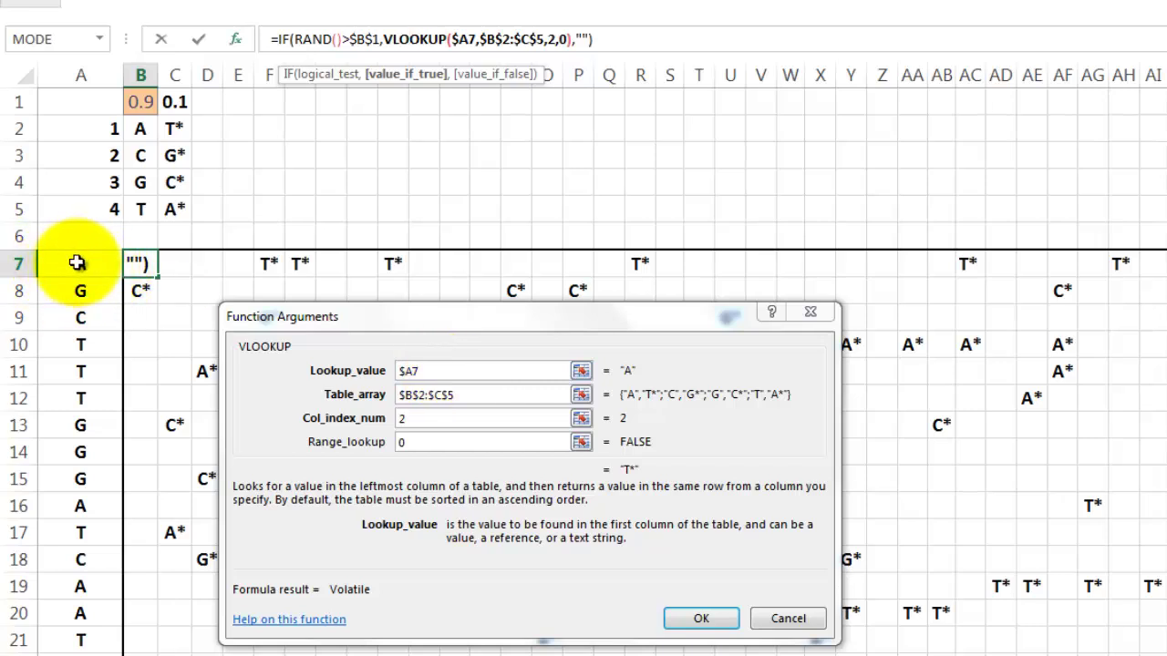
pyautogui.click(472, 394)
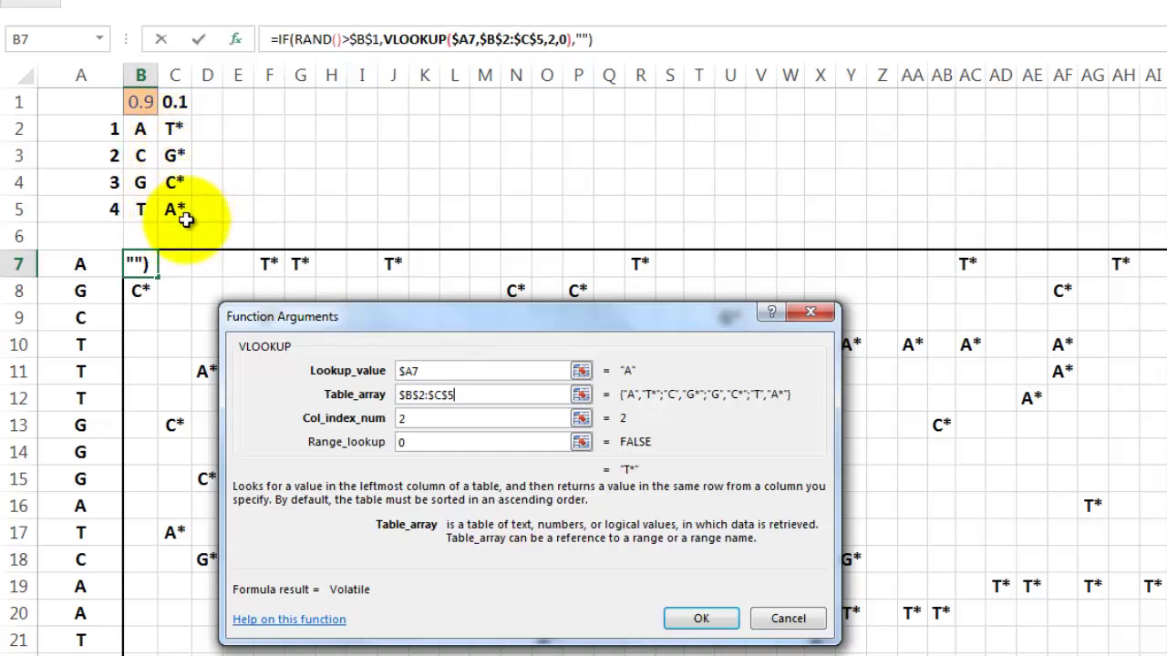
pyautogui.click(788, 620)
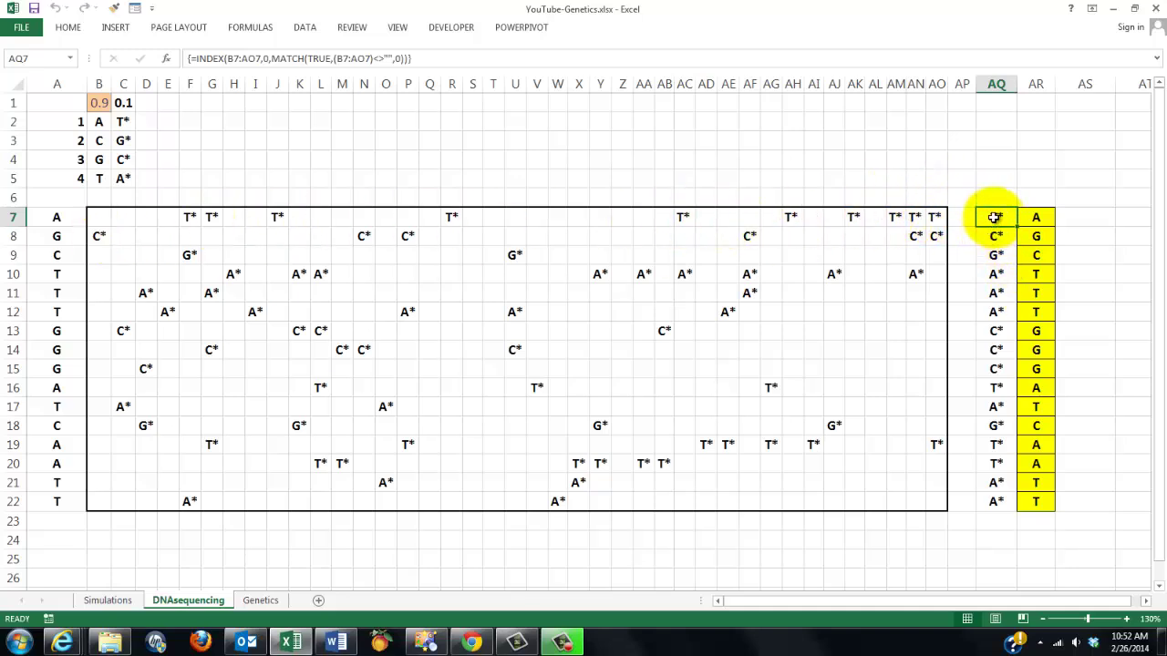
# Review AQ7's INDEX and nested MATCH arguments, then commit it as an array formula returning T*
pyautogui.click(167, 60)
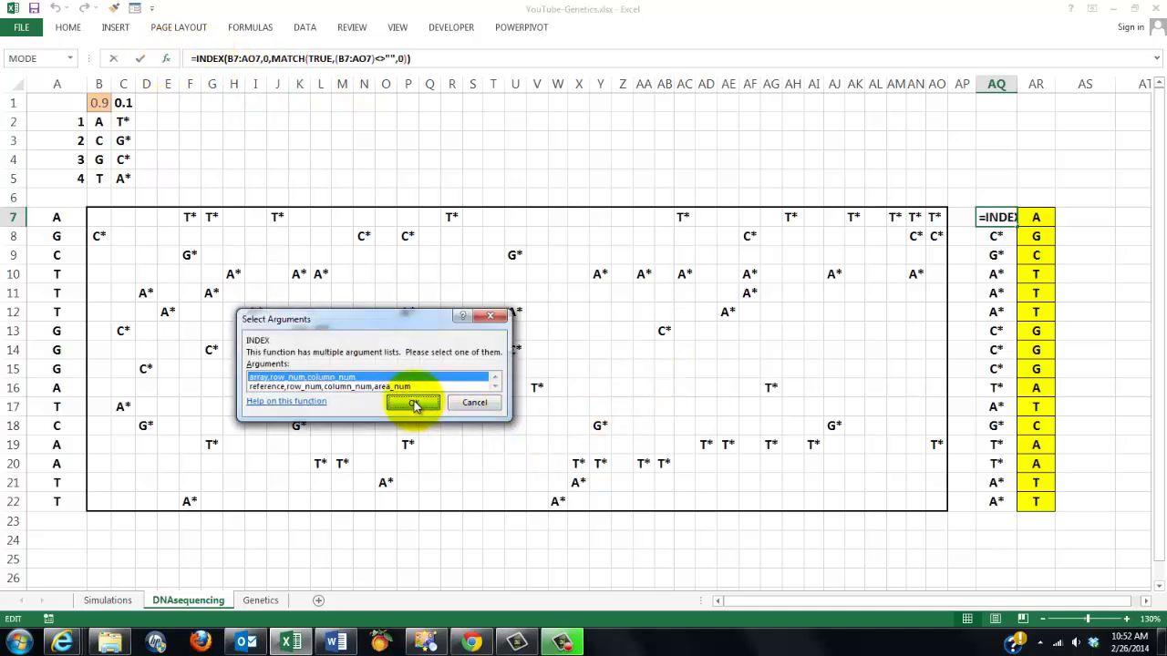
pyautogui.click(412, 403)
pyautogui.moveTo(383, 268); pyautogui.dragTo(488, 278)
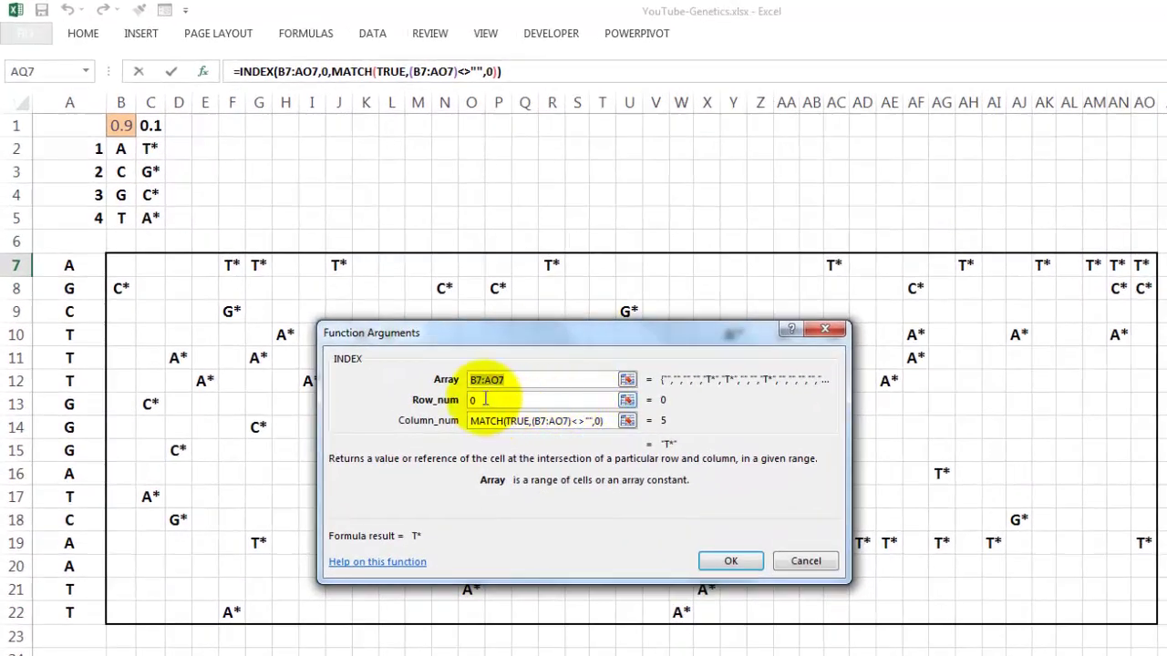
pyautogui.click(485, 399)
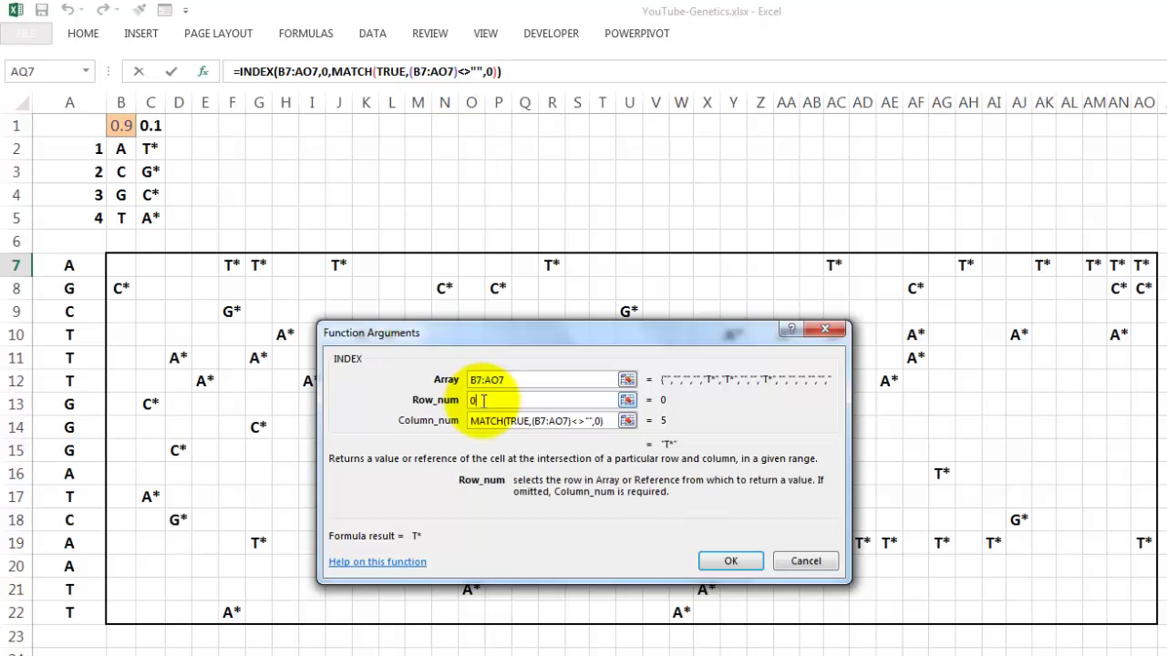
pyautogui.click(364, 71)
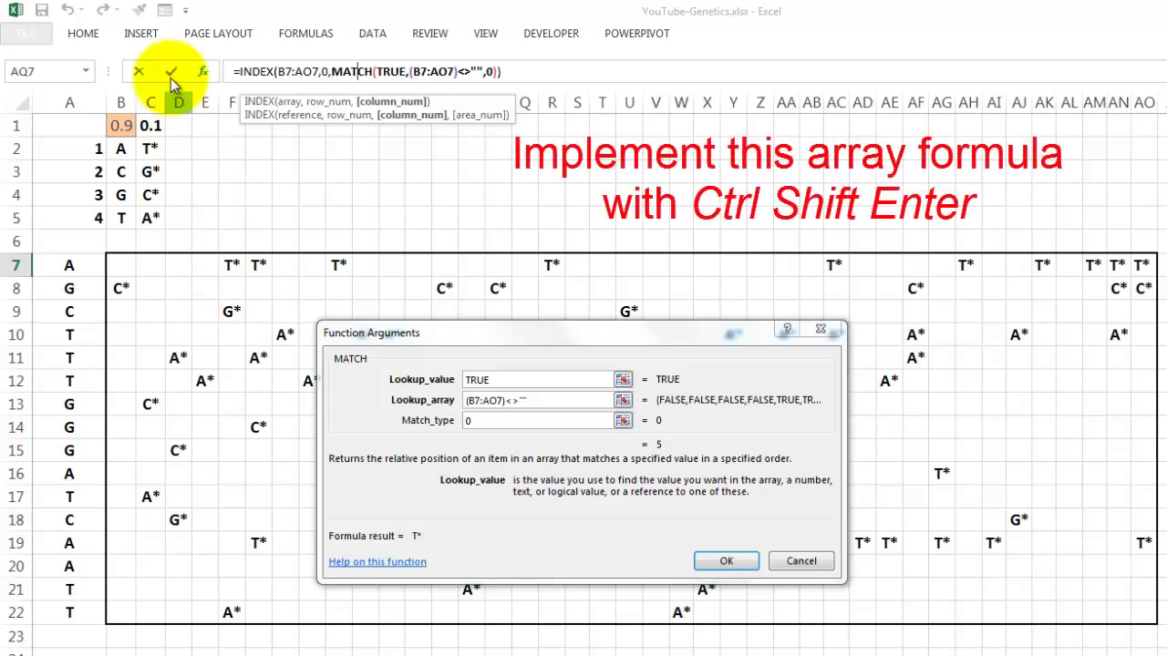
pyautogui.click(255, 71)
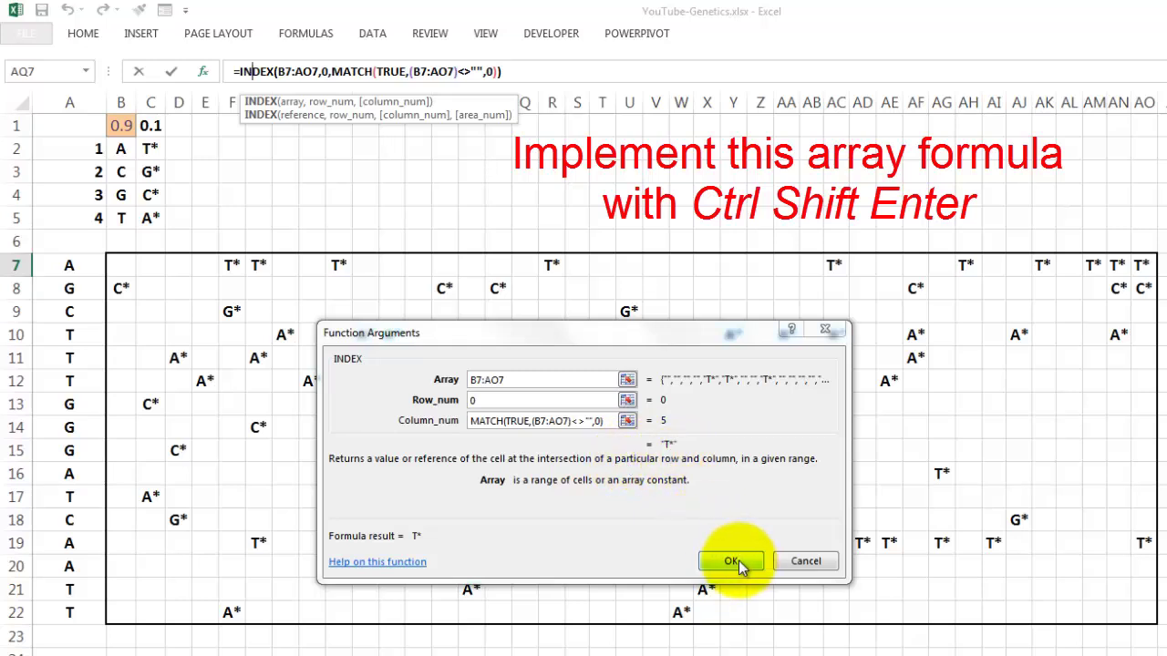
pyautogui.hotkey('ctrl', 'shift', 'Return')
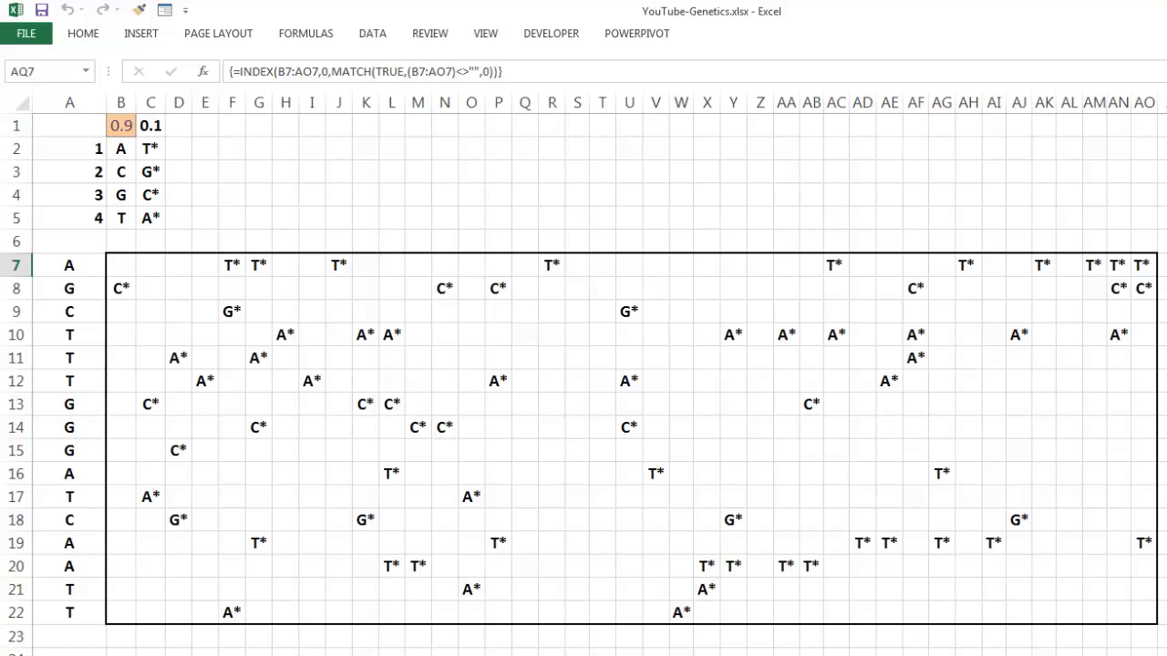
pyautogui.click(1107, 231)
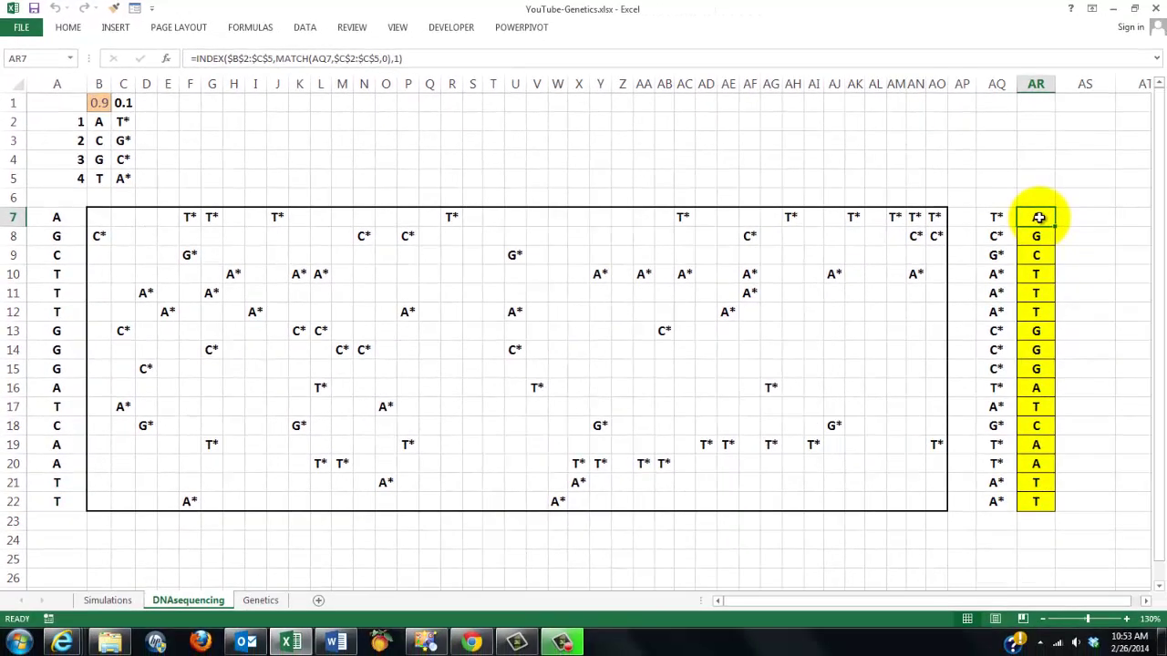
pyautogui.click(167, 60)
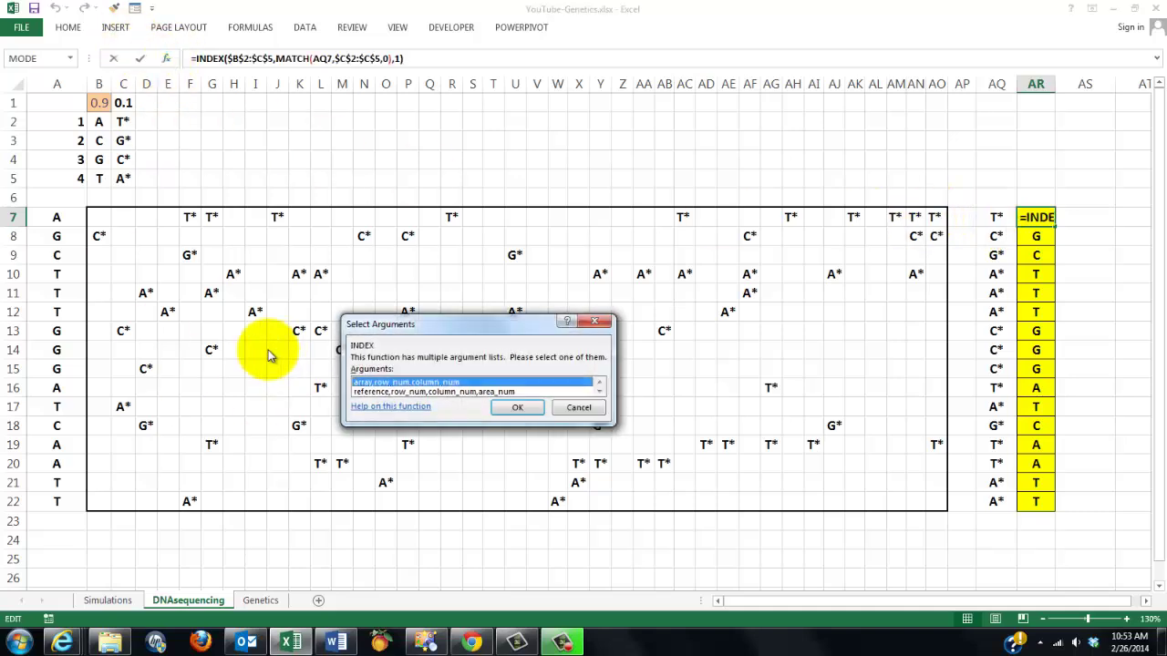
pyautogui.click(519, 409)
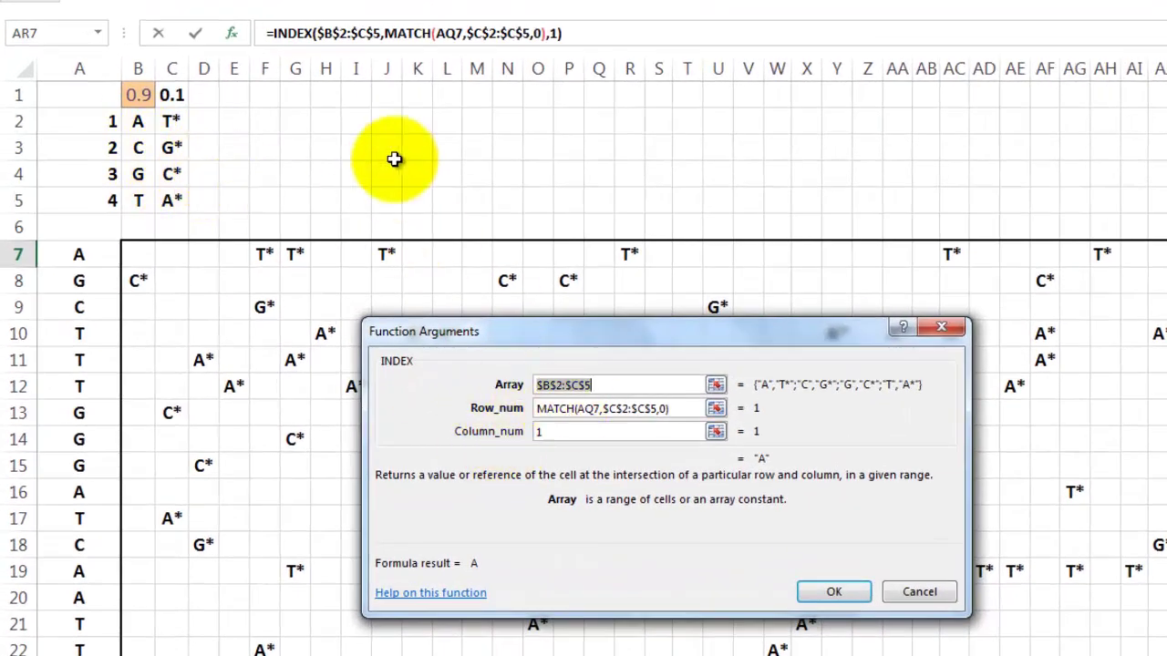
pyautogui.click(407, 33)
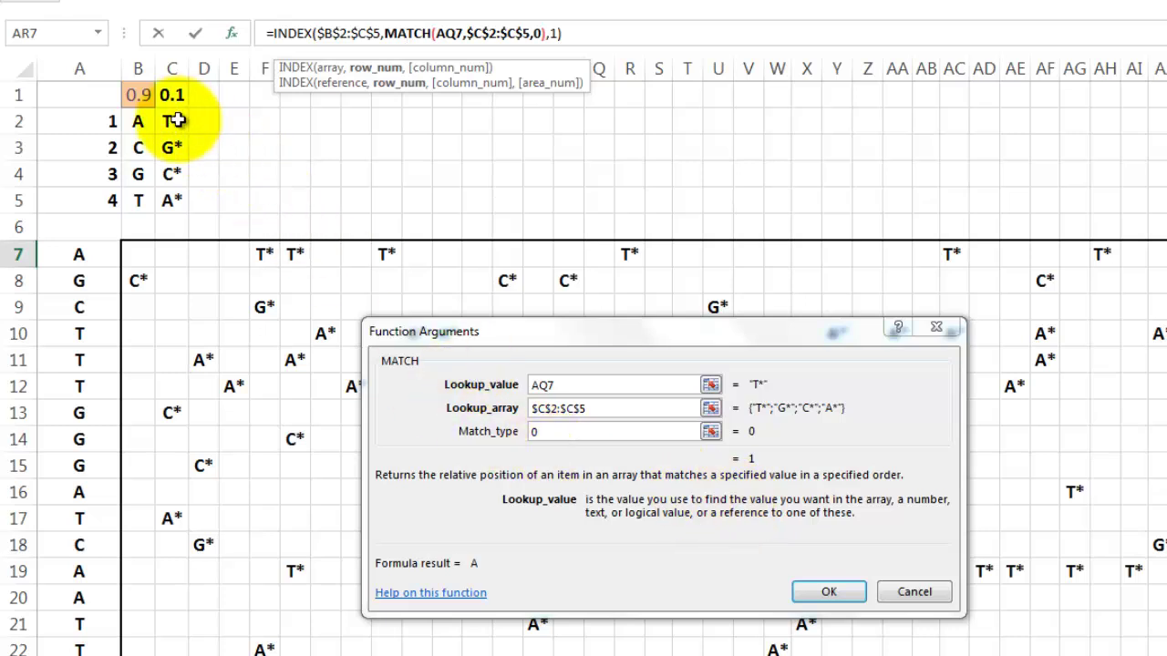
pyautogui.click(288, 34)
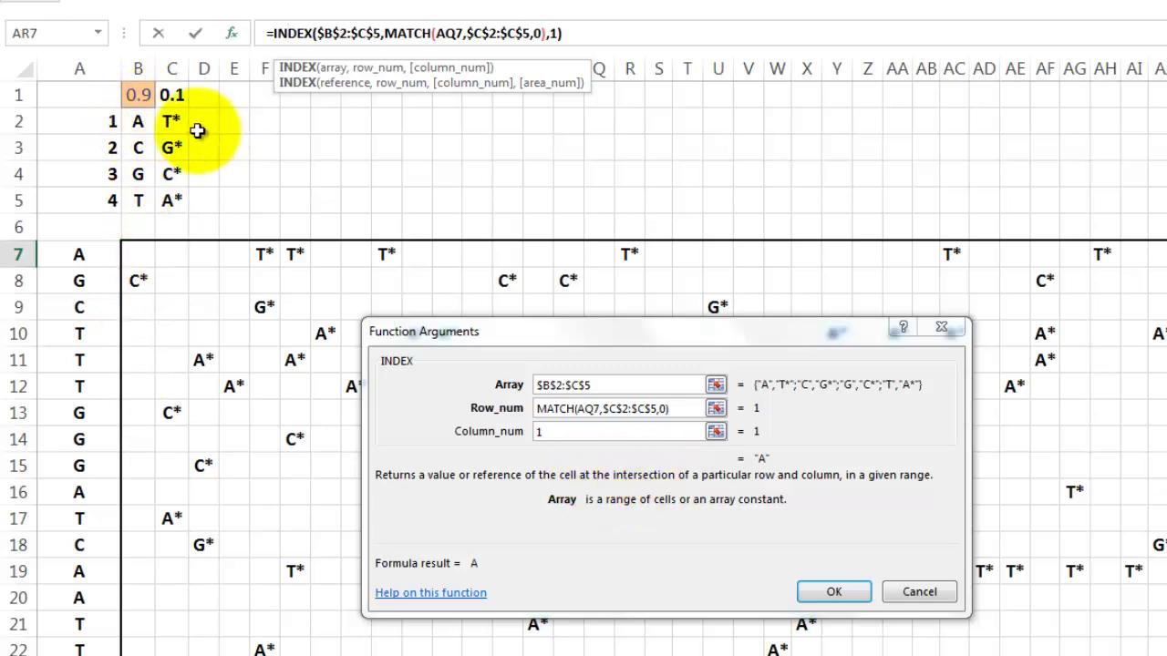
pyautogui.click(919, 593)
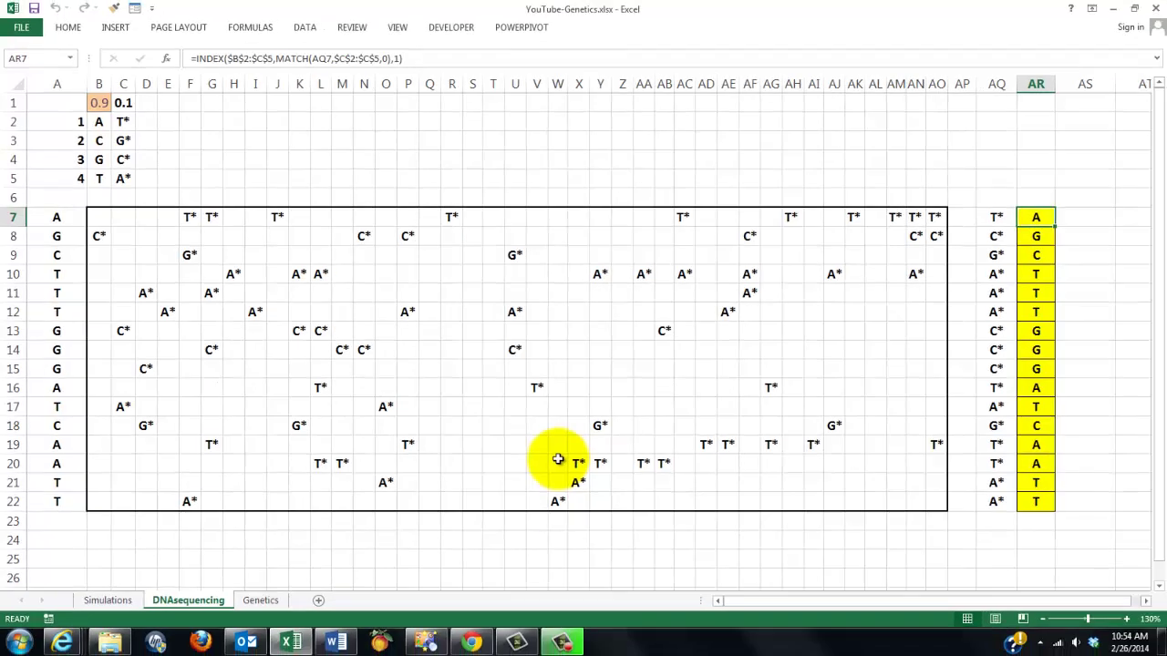
# Recalculate with F9 four times to generate new random sequences and reads
pyautogui.press('F9')
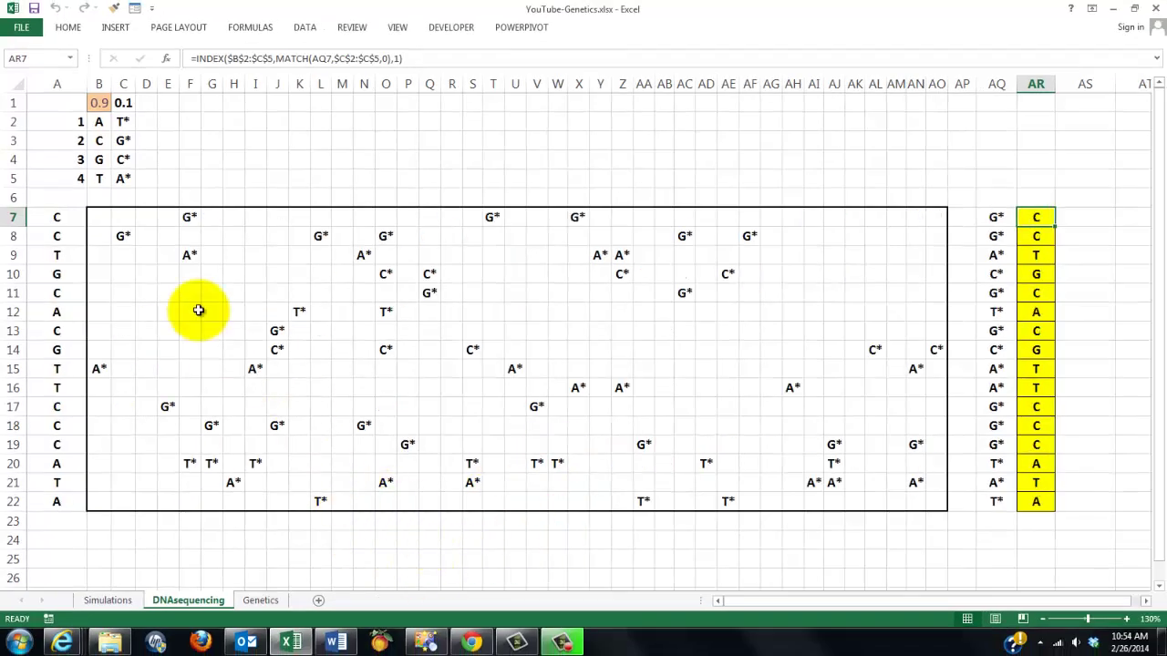
pyautogui.moveTo(339, 643)
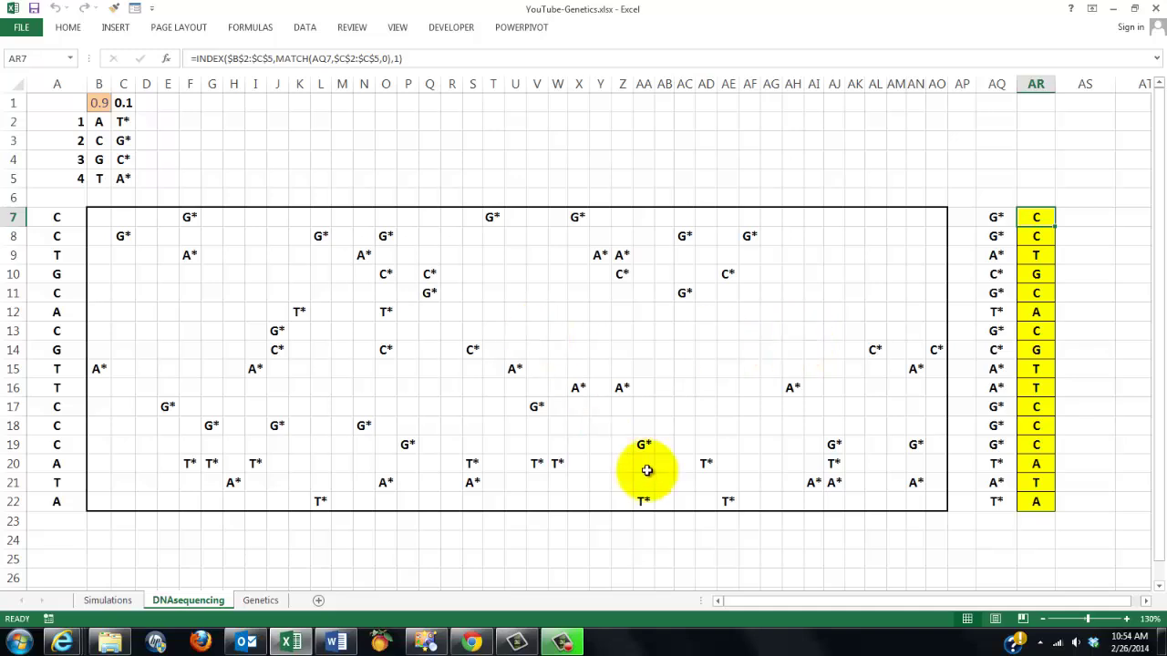
pyautogui.press('F9')
pyautogui.press('F9')
pyautogui.press('F9')
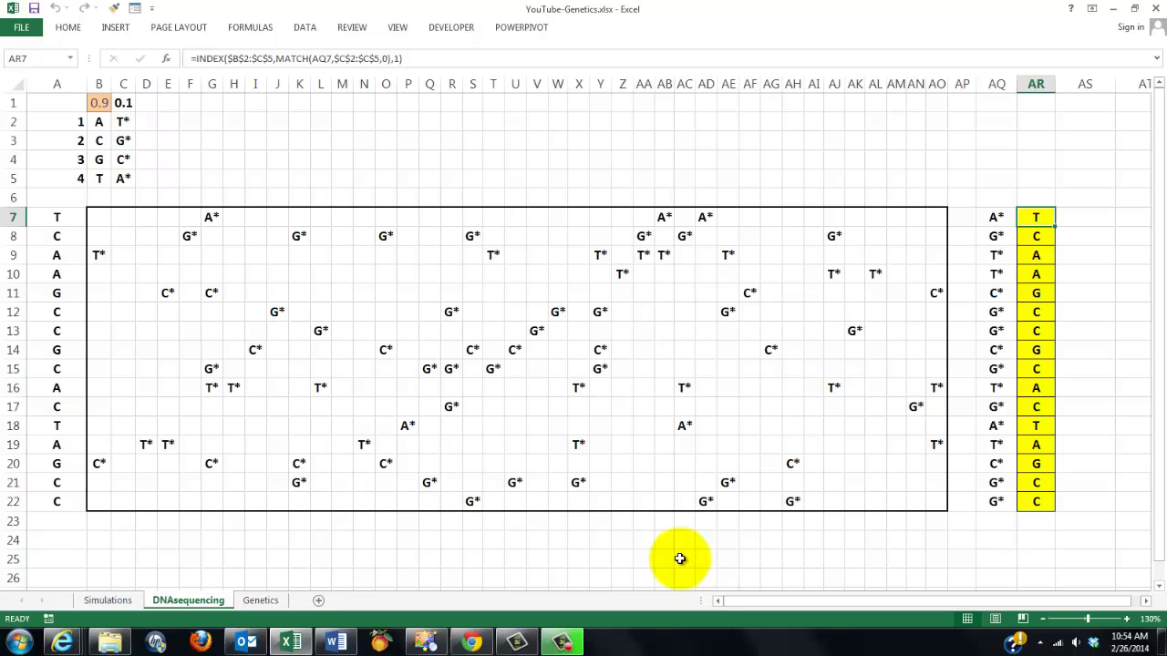
pyautogui.press('F9')
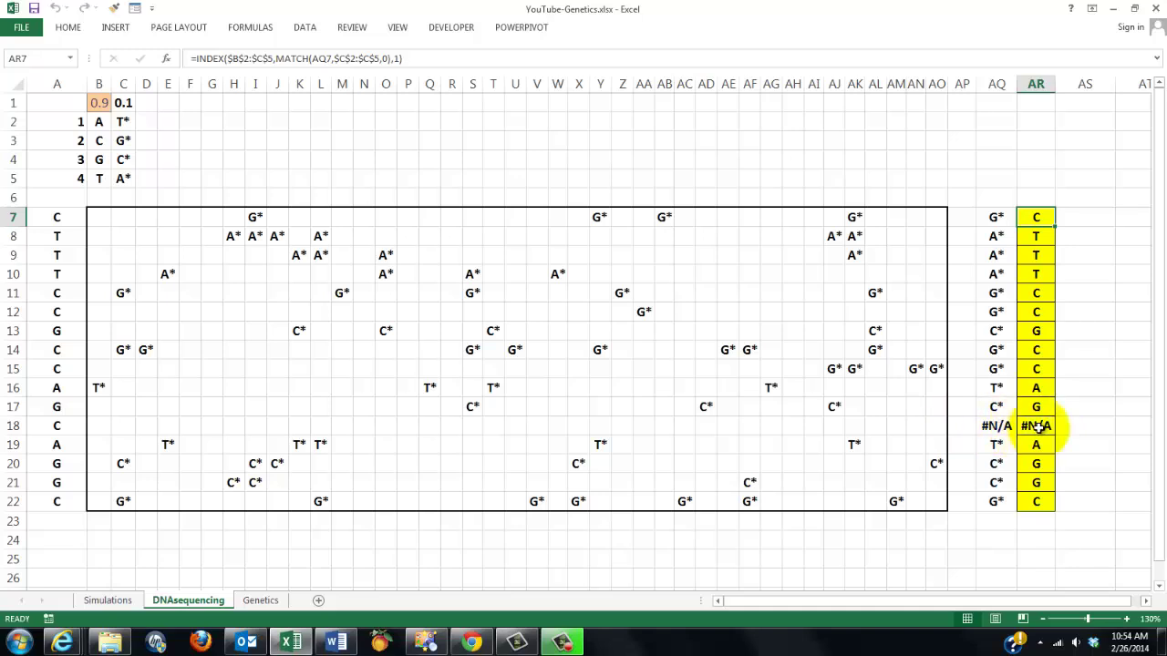
pyautogui.press('F9')
pyautogui.press('F9')
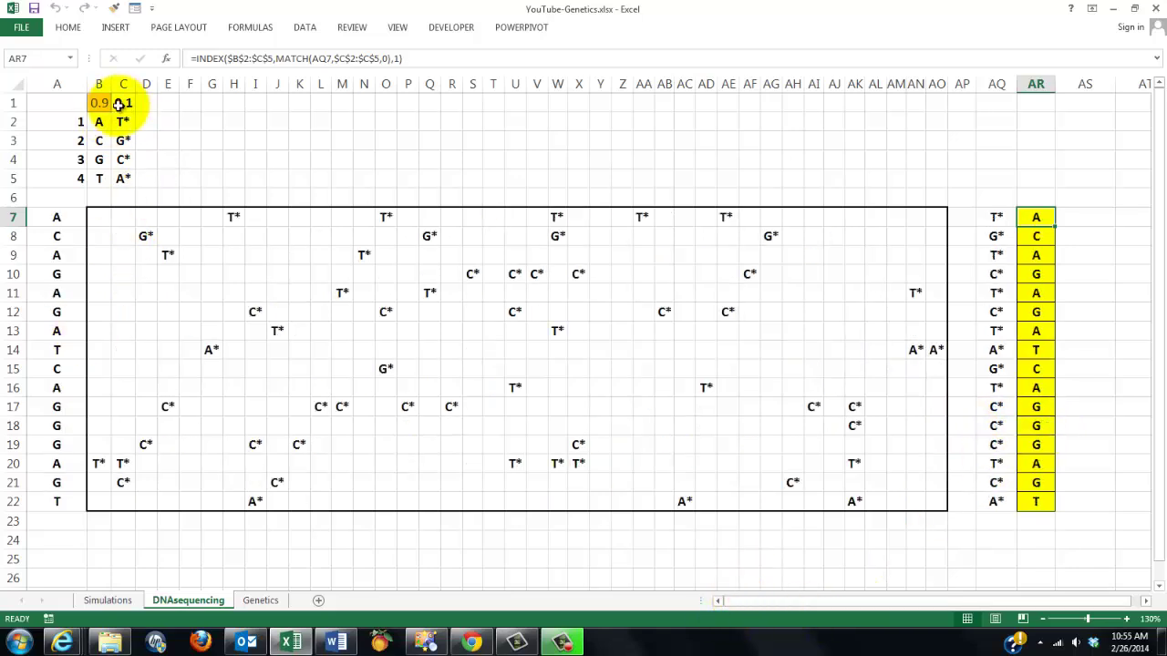
# Try 0.8 as the B1 probability, undo back to 0.9, then view the Simulations sheet
pyautogui.click(94, 103)
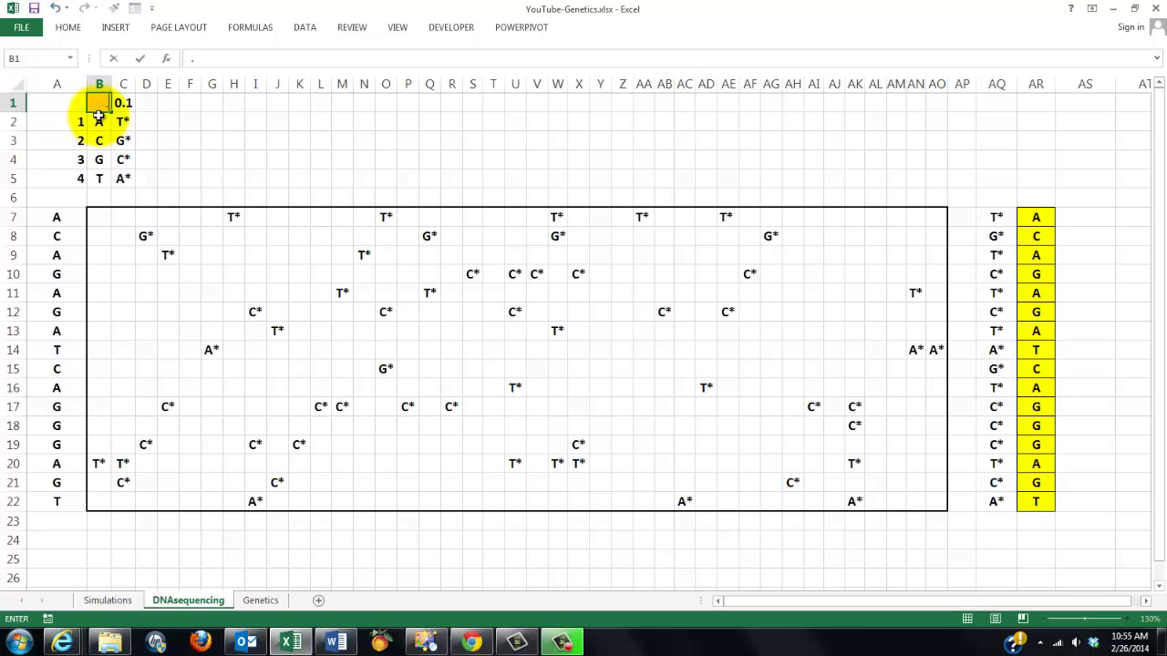
pyautogui.press('Return')
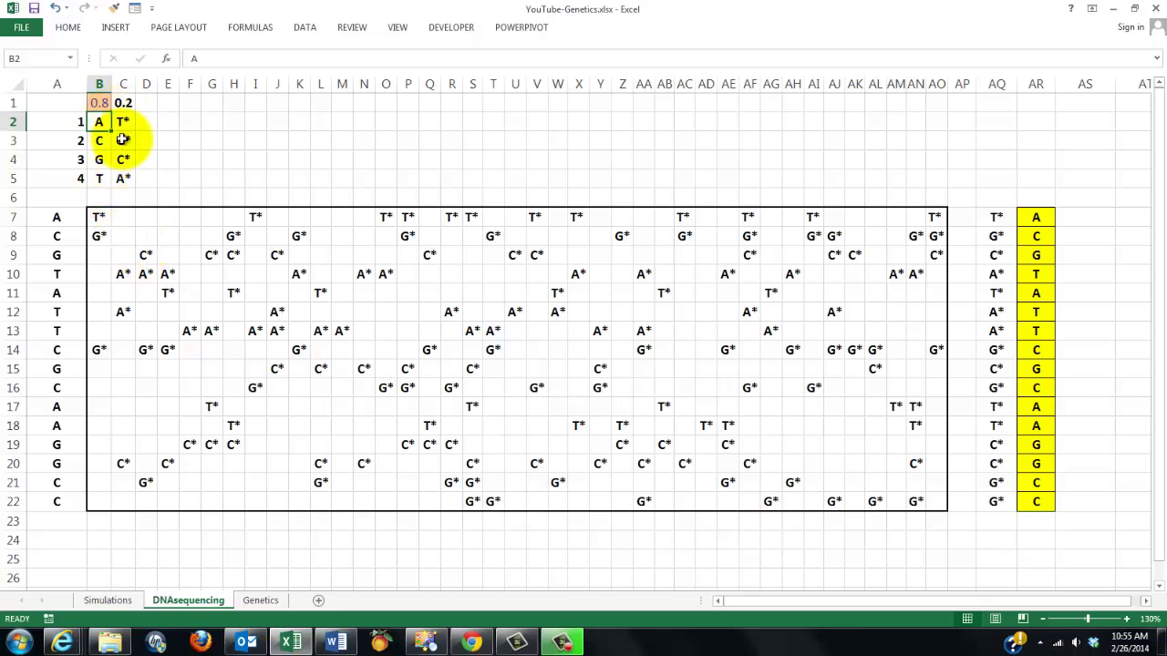
pyautogui.click(56, 8)
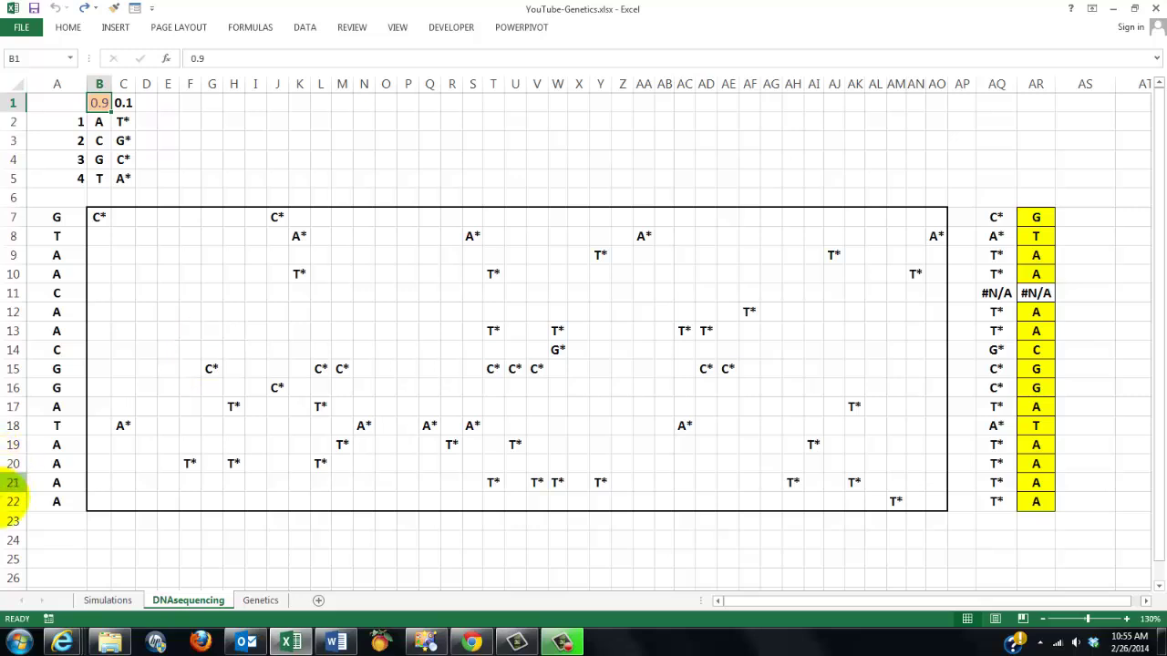
pyautogui.click(111, 602)
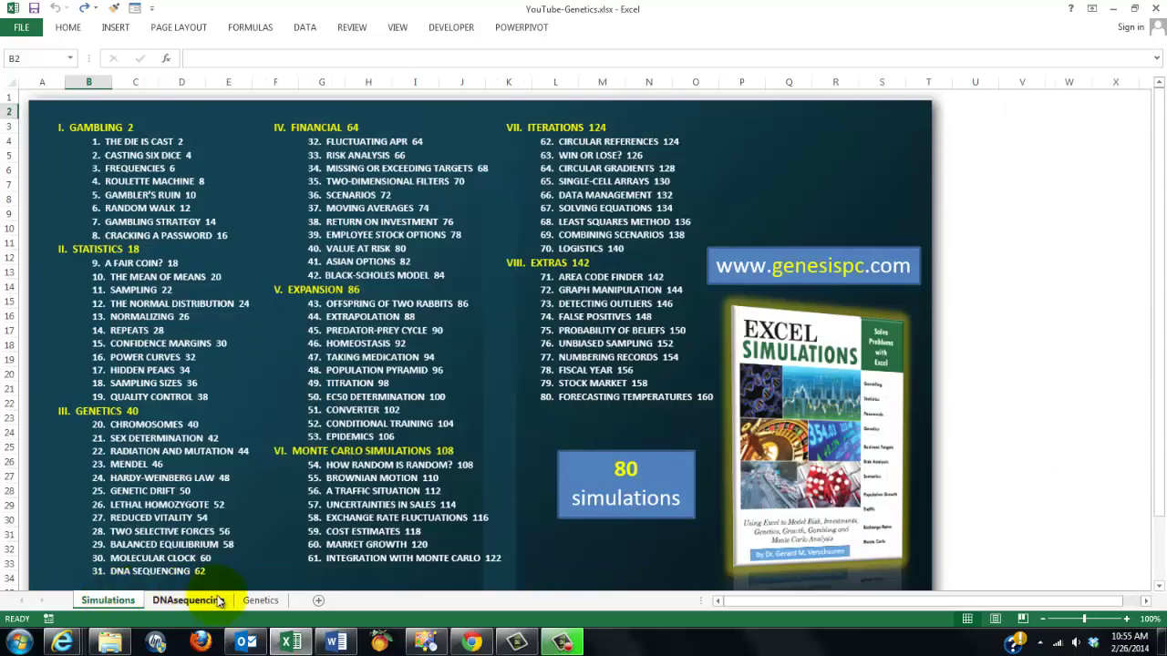
# Switch to the Genetics sheet with its genes table of contents and book cover
pyautogui.click(264, 602)
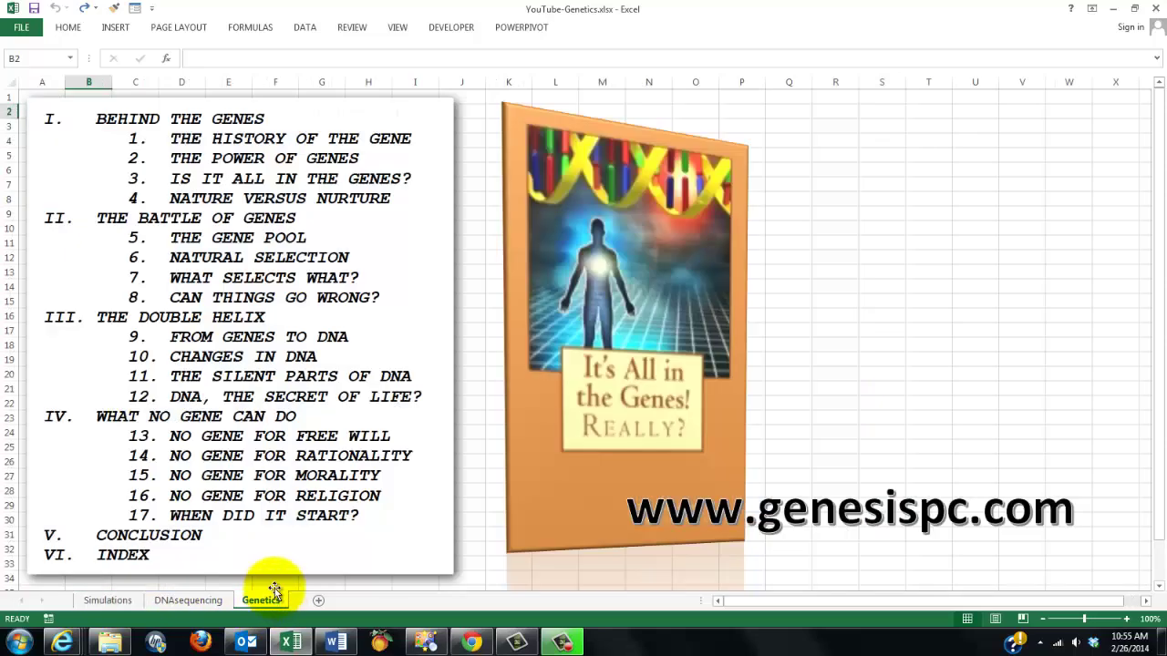